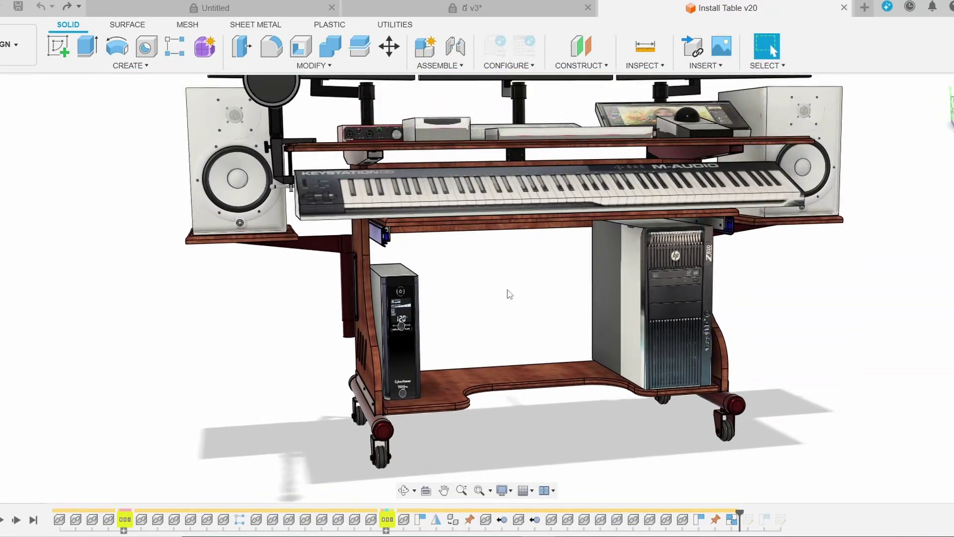
pyautogui.scroll(3, 509, 294)
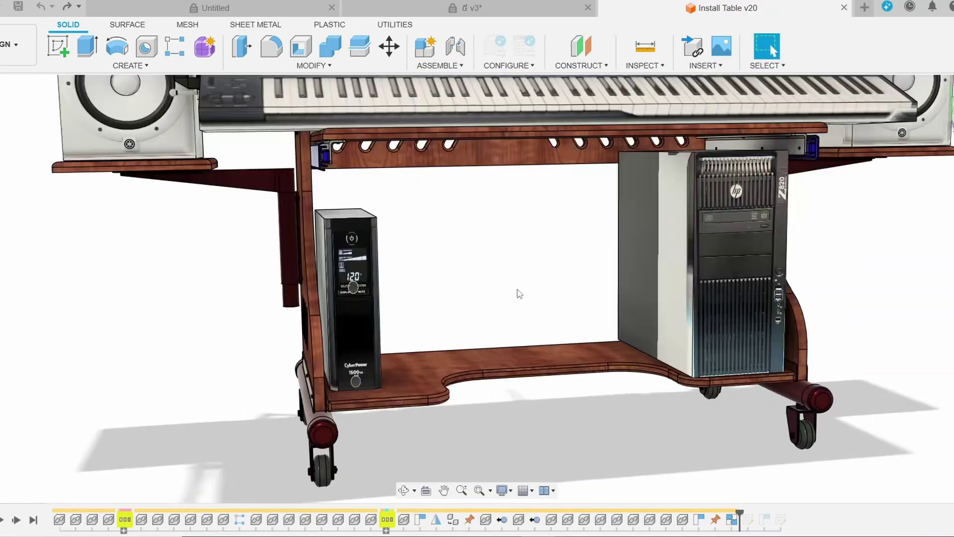
pyautogui.moveTo(519, 293)
pyautogui.keyDown('shift'); pyautogui.mouseDown(button='middle')
pyautogui.moveTo(452, 315)
pyautogui.moveTo(616, 433)
pyautogui.moveTo(608, 435)
pyautogui.mouseUp(button='middle'); pyautogui.keyUp('shift')
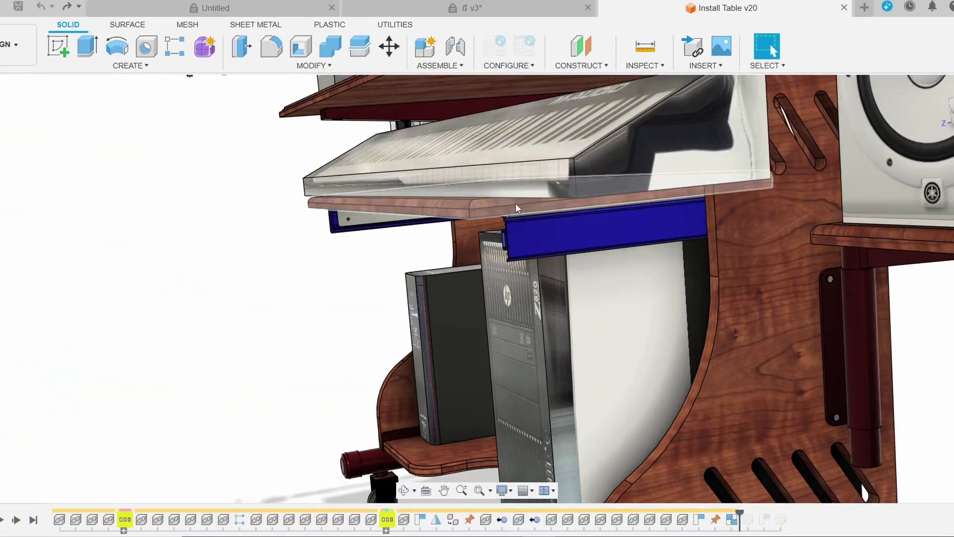
# Step: Slide the keyboard tray and its blue side rail outward from the desk
pyautogui.moveTo(519, 207); pyautogui.dragTo(385, 233)
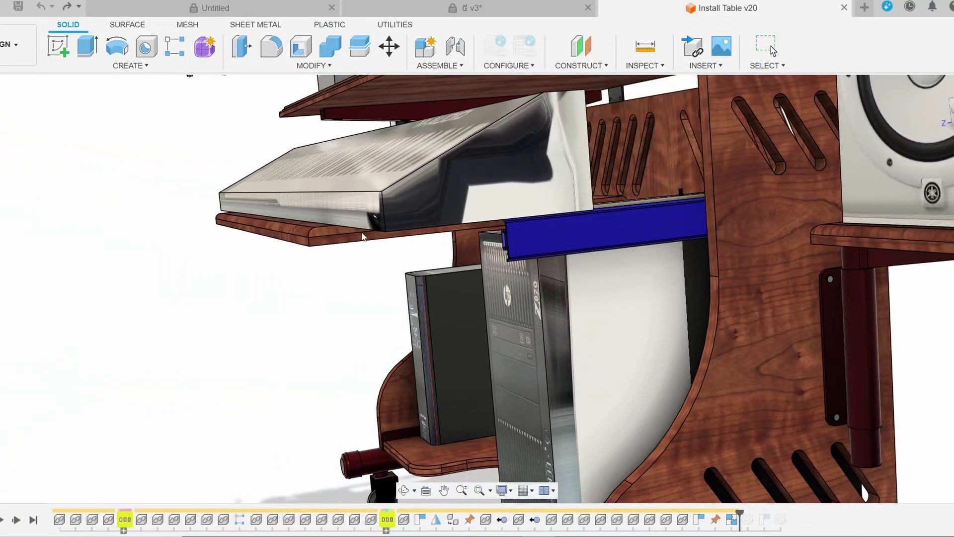
pyautogui.moveTo(439, 250); pyautogui.dragTo(691, 238)
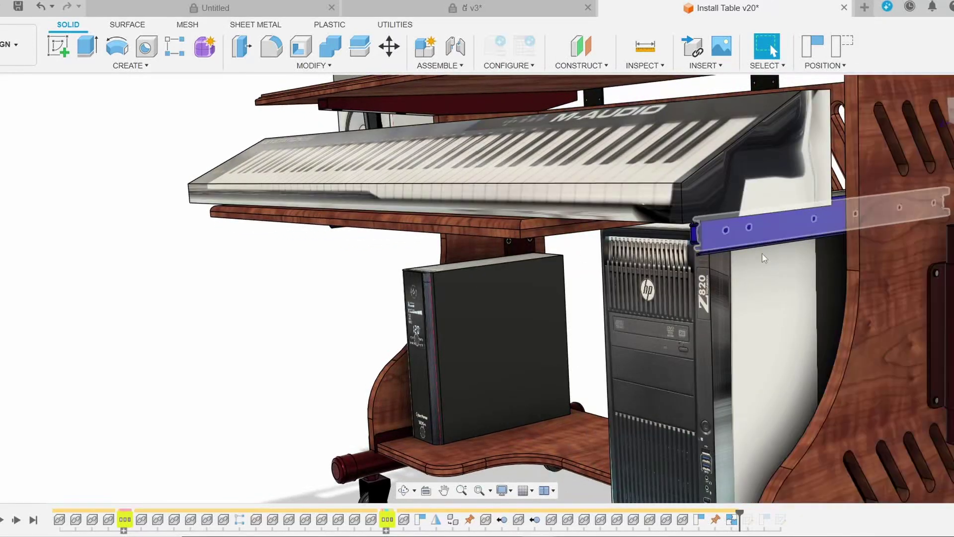
pyautogui.moveTo(560, 256)
pyautogui.keyDown('shift'); pyautogui.mouseDown(button='middle')
pyautogui.moveTo(541, 316)
pyautogui.moveTo(326, 304)
pyautogui.mouseUp(button='middle'); pyautogui.keyUp('shift')
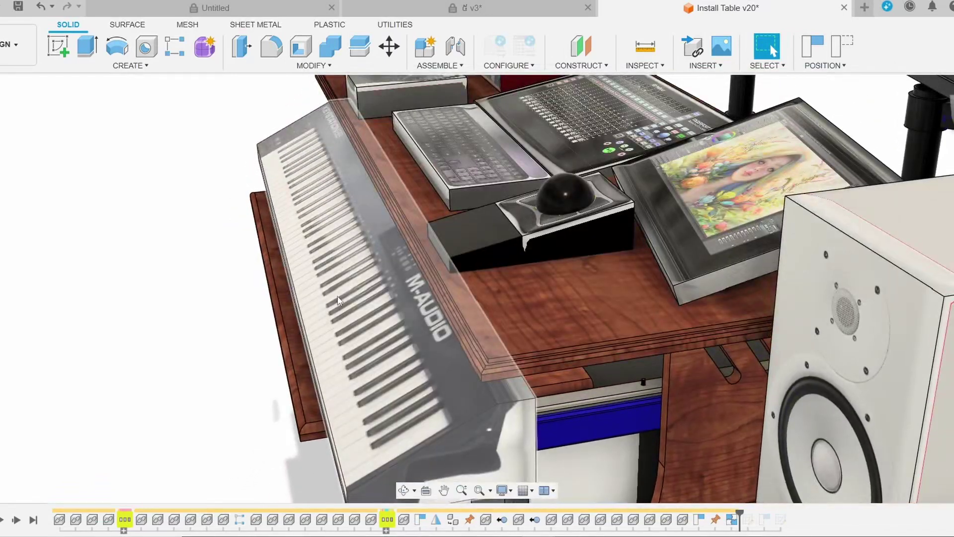
# Step: Move the M-Audio keyboard forward off the tray, checking it from a frontal view
pyautogui.moveTo(332, 286)
pyautogui.keyDown('shift'); pyautogui.mouseDown(button='middle')
pyautogui.moveTo(287, 287)
pyautogui.moveTo(320, 366)
pyautogui.mouseUp(button='middle'); pyautogui.keyUp('shift')
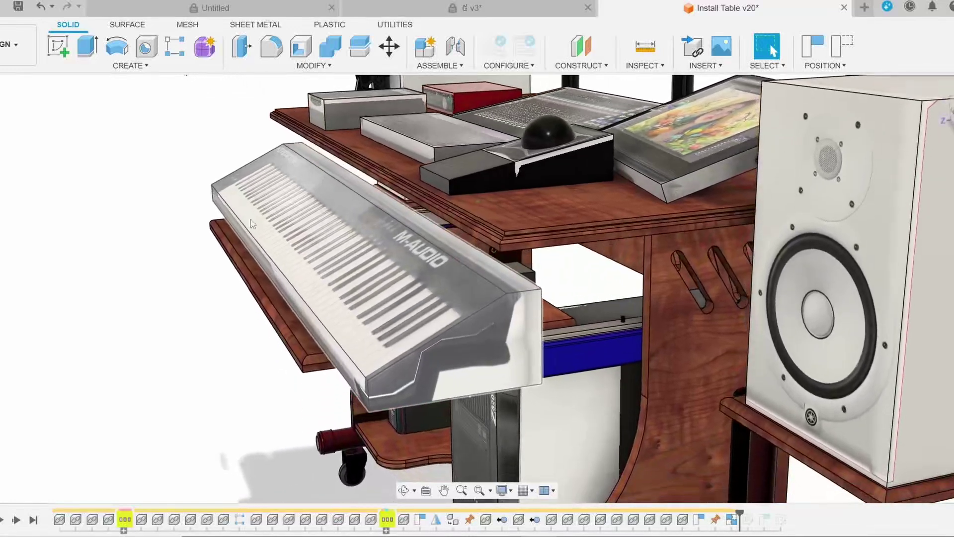
pyautogui.moveTo(320, 367)
pyautogui.keyDown('shift'); pyautogui.mouseDown(button='middle')
pyautogui.moveTo(299, 341)
pyautogui.moveTo(368, 331)
pyautogui.mouseUp(button='middle'); pyautogui.keyUp('shift')
pyautogui.moveTo(368, 331); pyautogui.dragTo(386, 320)
pyautogui.moveTo(380, 321)
pyautogui.keyDown('shift'); pyautogui.mouseDown(button='middle')
pyautogui.moveTo(511, 361)
pyautogui.moveTo(313, 373)
pyautogui.moveTo(502, 216)
pyautogui.mouseUp(button='middle'); pyautogui.keyUp('shift')
pyautogui.scroll(2, 339, 368)
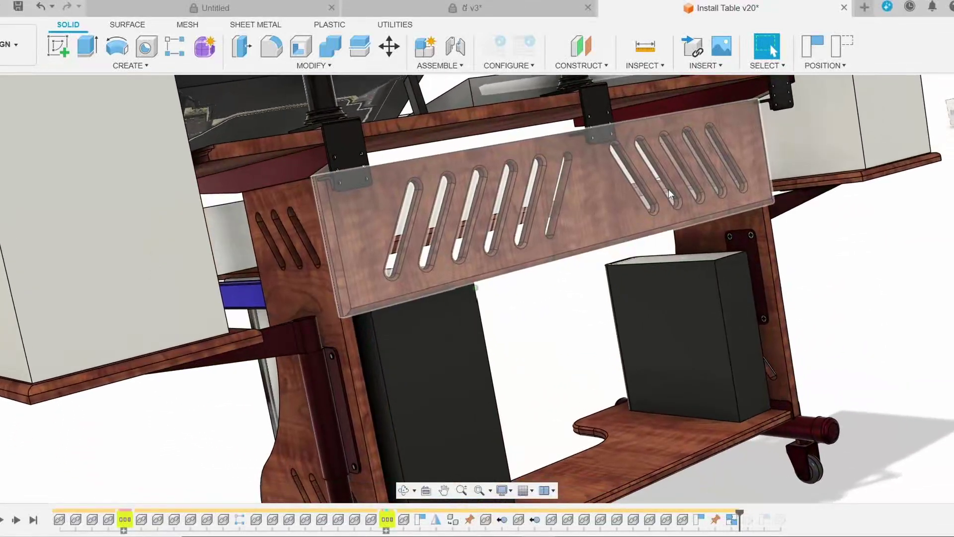
# Step: Pull the slotted front panel out and inspect it against the leg panels
pyautogui.moveTo(669, 188)
pyautogui.keyDown('shift'); pyautogui.mouseDown(button='middle')
pyautogui.moveTo(430, 243)
pyautogui.moveTo(361, 277)
pyautogui.mouseUp(button='middle'); pyautogui.keyUp('shift')
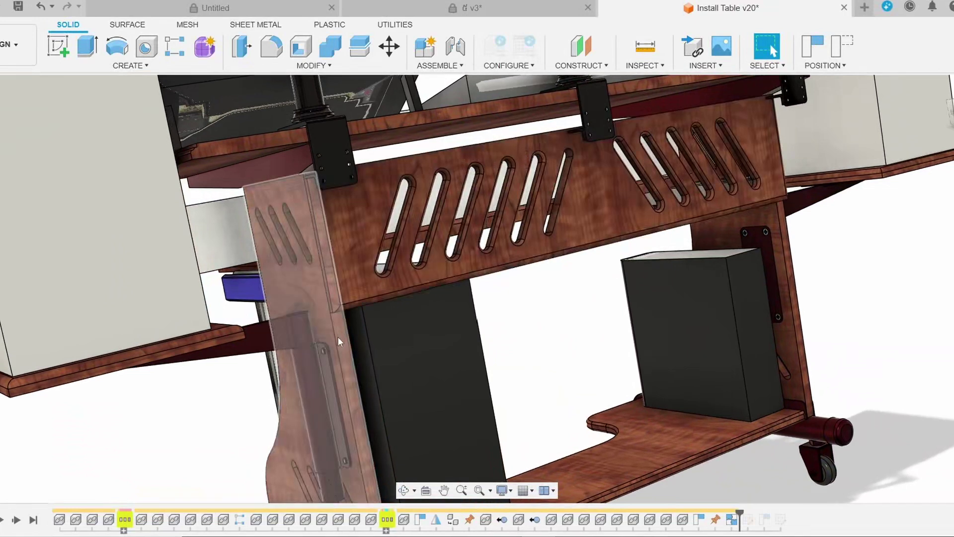
pyautogui.moveTo(338, 336)
pyautogui.keyDown('shift'); pyautogui.mouseDown(button='middle')
pyautogui.moveTo(877, 204)
pyautogui.moveTo(799, 222)
pyautogui.moveTo(606, 207)
pyautogui.mouseUp(button='middle'); pyautogui.keyUp('shift')
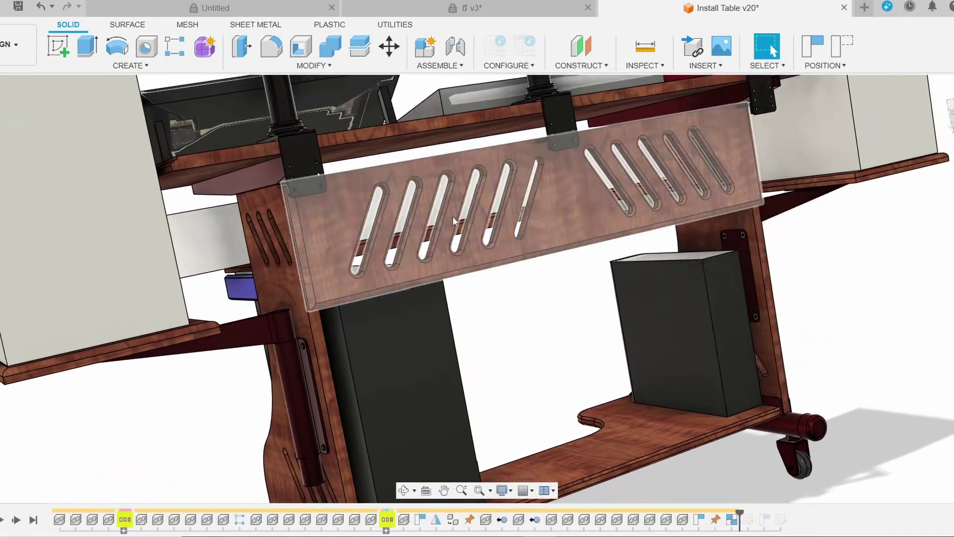
pyautogui.moveTo(452, 216)
pyautogui.keyDown('shift'); pyautogui.mouseDown(button='middle')
pyautogui.moveTo(532, 207)
pyautogui.moveTo(236, 262)
pyautogui.moveTo(389, 224)
pyautogui.mouseUp(button='middle'); pyautogui.keyUp('shift')
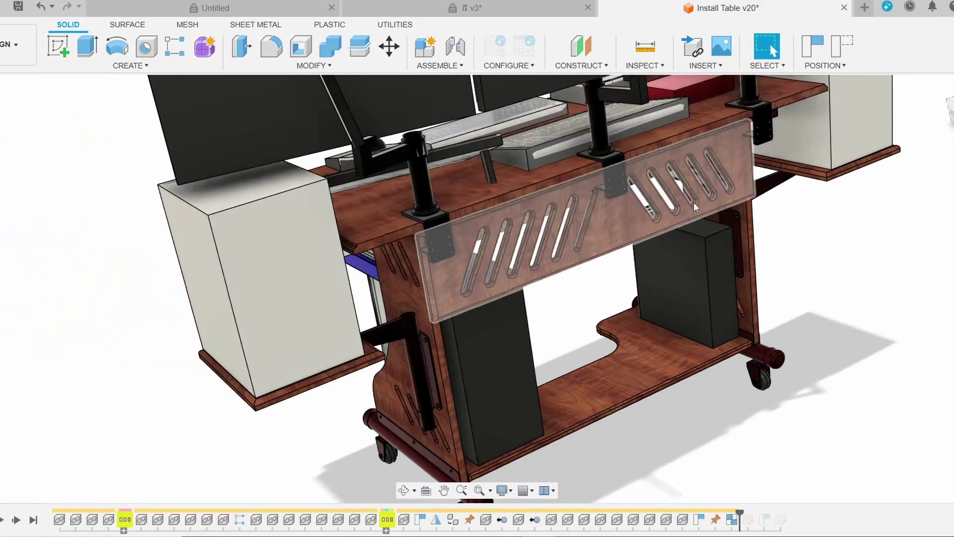
pyautogui.scroll(2, 693, 202)
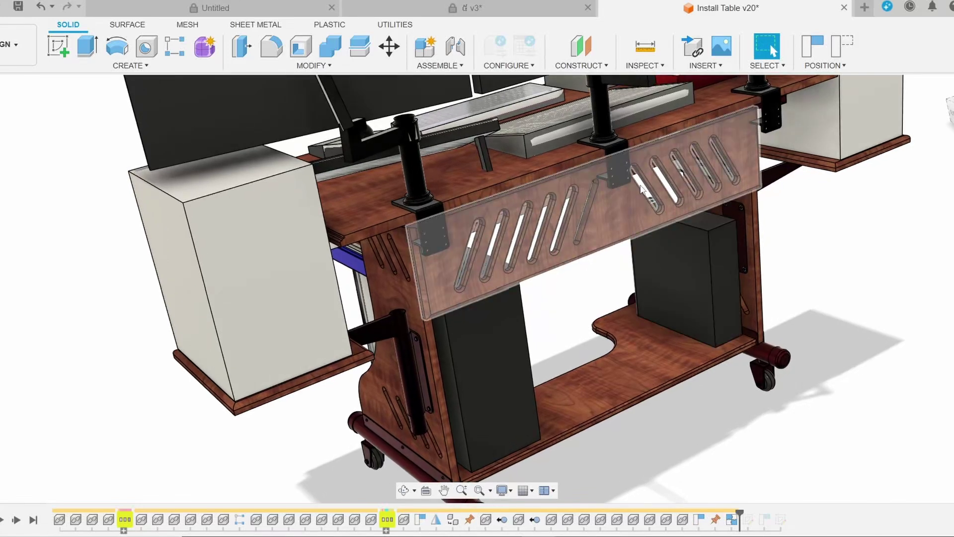
# Step: Set the slotted front panel back in its place under the desktop
pyautogui.moveTo(601, 277)
pyautogui.keyDown('shift'); pyautogui.mouseDown(button='middle')
pyautogui.moveTo(858, 258)
pyautogui.moveTo(688, 310)
pyautogui.moveTo(463, 224)
pyautogui.moveTo(509, 135)
pyautogui.mouseUp(button='middle'); pyautogui.keyUp('shift')
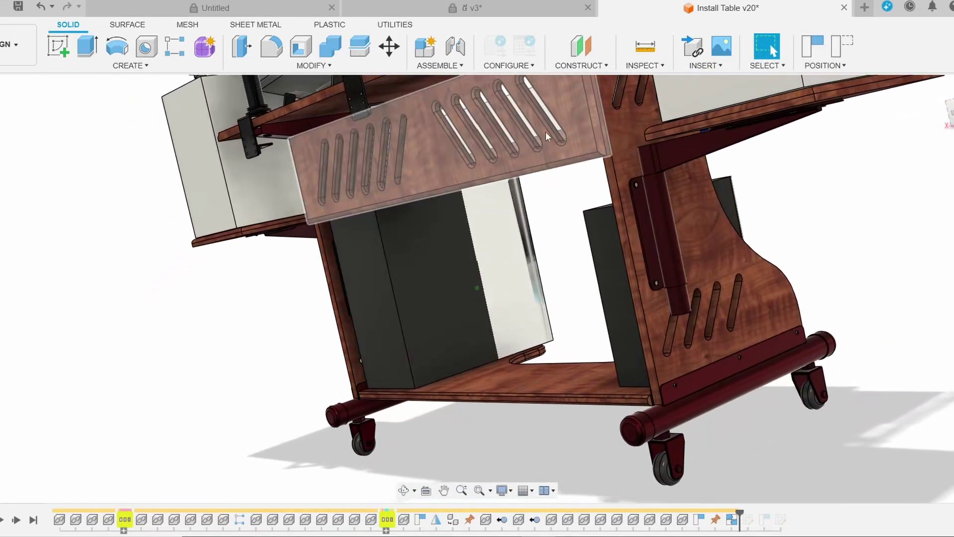
pyautogui.moveTo(494, 158)
pyautogui.keyDown('shift'); pyautogui.mouseDown(button='middle')
pyautogui.moveTo(532, 225)
pyautogui.moveTo(629, 195)
pyautogui.mouseUp(button='middle'); pyautogui.keyUp('shift')
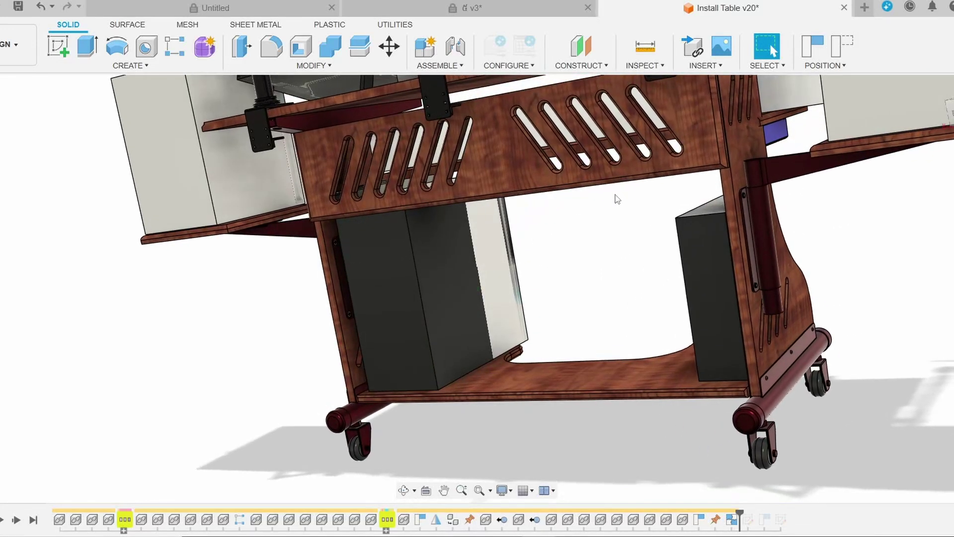
pyautogui.moveTo(612, 205)
pyautogui.keyDown('shift'); pyautogui.mouseDown(button='middle')
pyautogui.moveTo(540, 210)
pyautogui.moveTo(487, 290)
pyautogui.moveTo(555, 295)
pyautogui.moveTo(532, 297)
pyautogui.moveTo(511, 296)
pyautogui.moveTo(766, 279)
pyautogui.mouseUp(button='middle'); pyautogui.keyUp('shift')
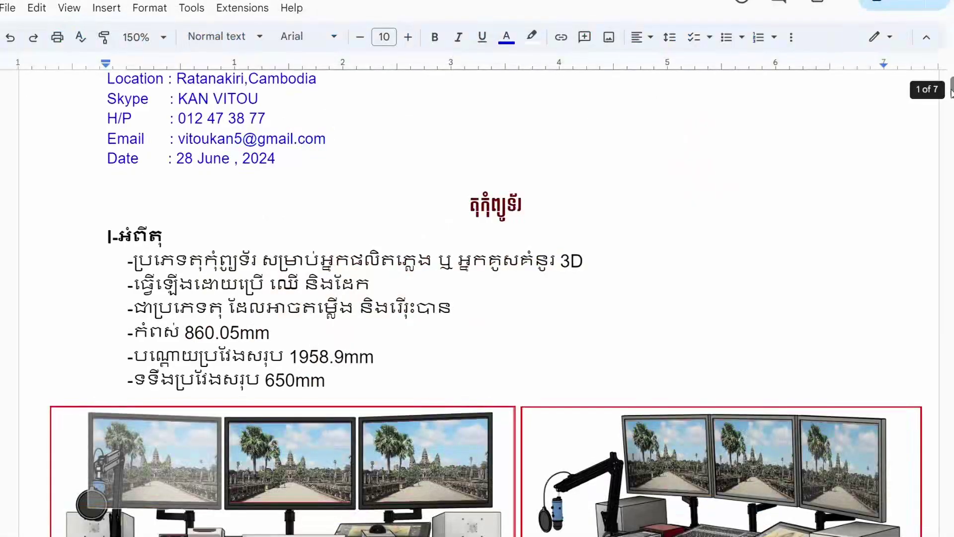
# Step: Scroll past section 2 to section 3's leg-frame drawings and the page 4 footer
pyautogui.moveTo(952, 92); pyautogui.dragTo(944, 297)
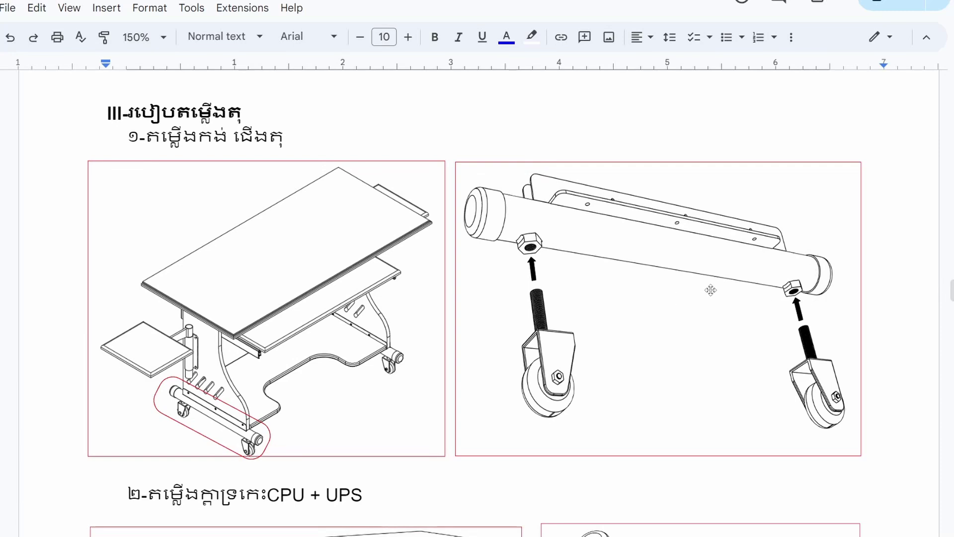
pyautogui.scroll(-2, 479, 256)
pyautogui.scroll(-3, 497, 254)
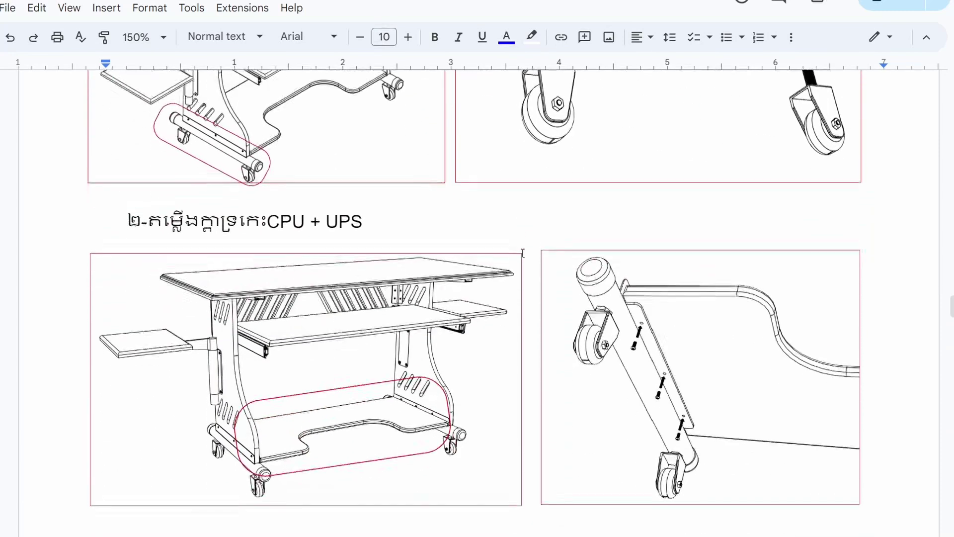
pyautogui.scroll(-2, 521, 253)
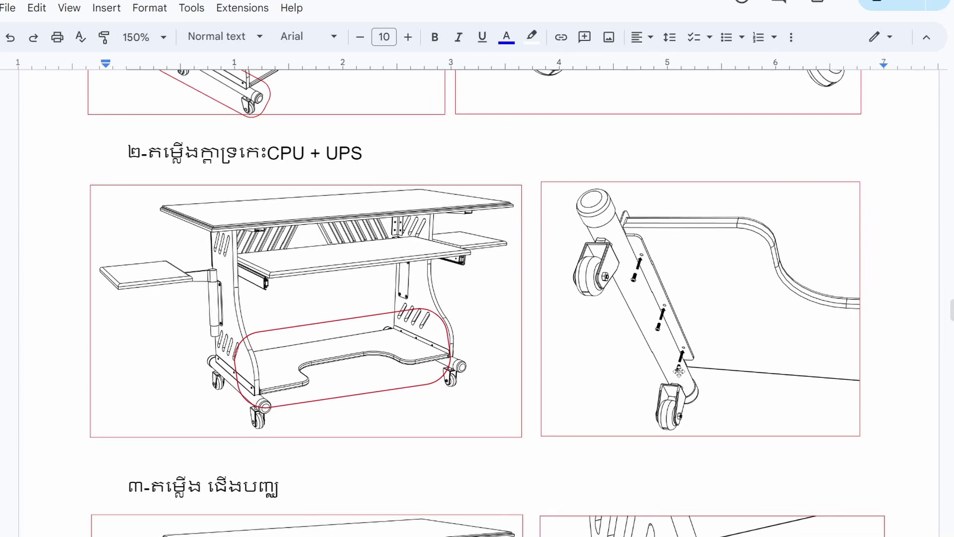
pyautogui.scroll(-5, 679, 356)
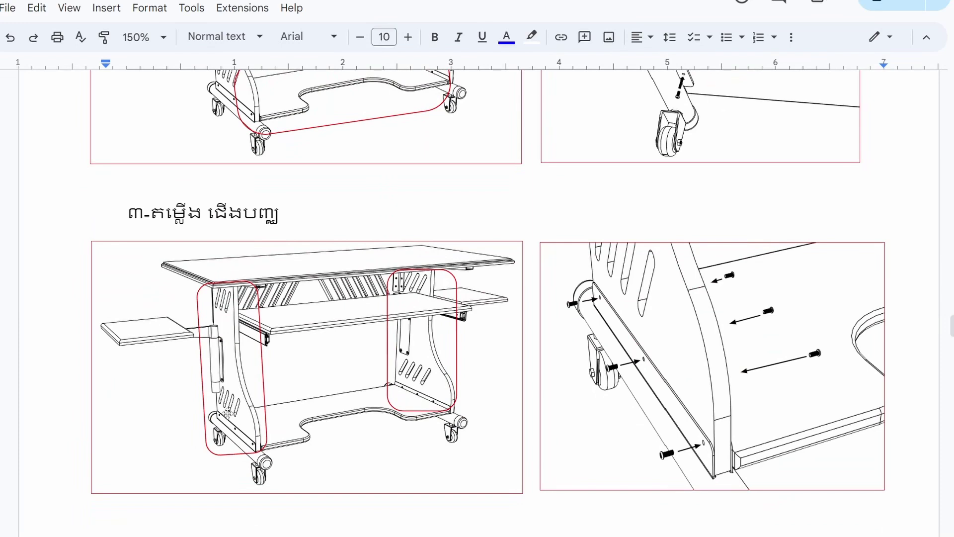
pyautogui.scroll(-1, 227, 413)
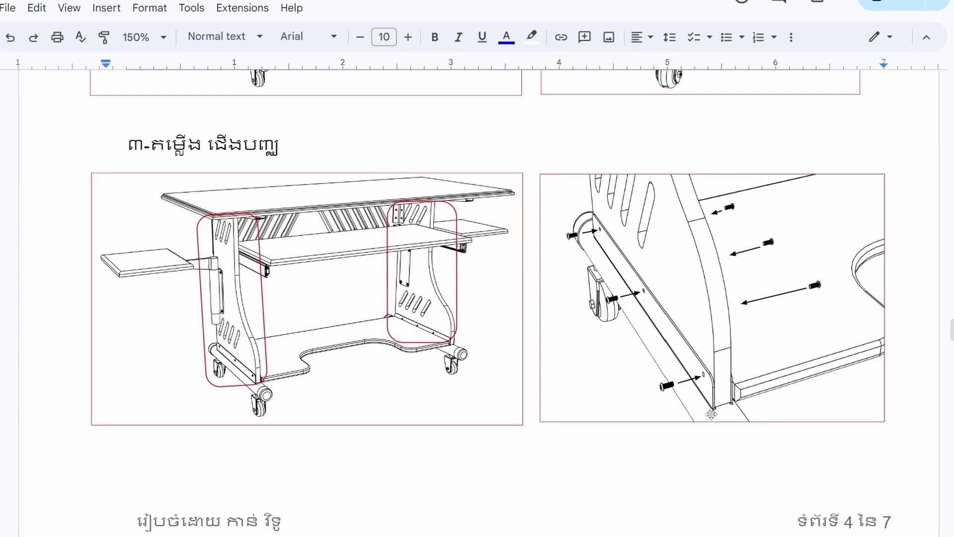
pyautogui.scroll(-2, 707, 409)
# Step: Scroll through sections 4 and 5 to the 6.1 drawer-rail drawings on page 5
pyautogui.scroll(-3, 658, 271)
pyautogui.scroll(-3, 658, 271)
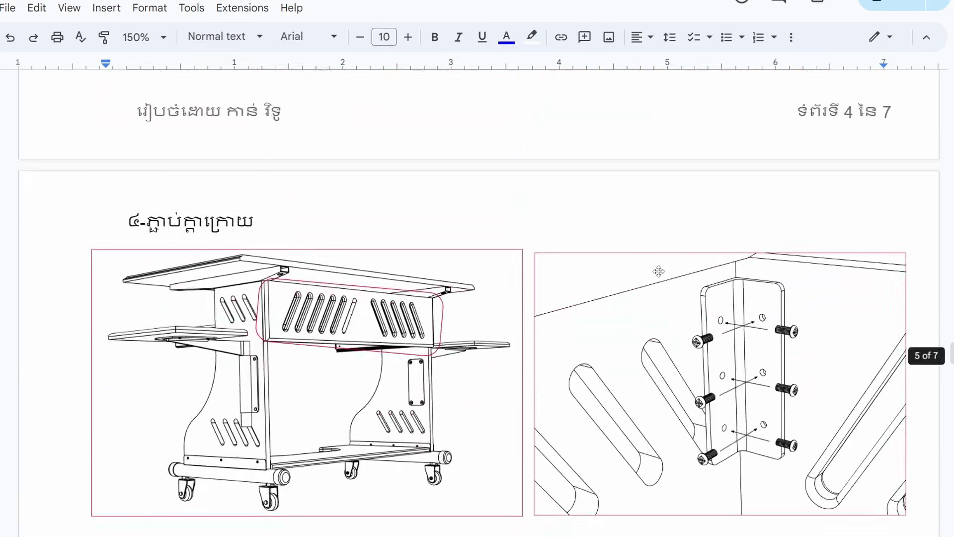
pyautogui.scroll(-1, 641, 252)
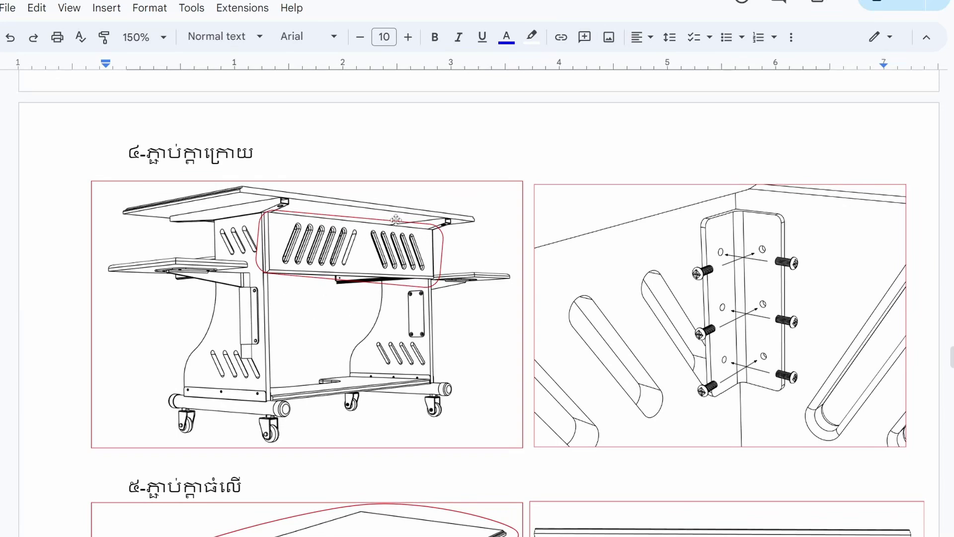
pyautogui.scroll(-7, 395, 220)
pyautogui.scroll(-1, 489, 258)
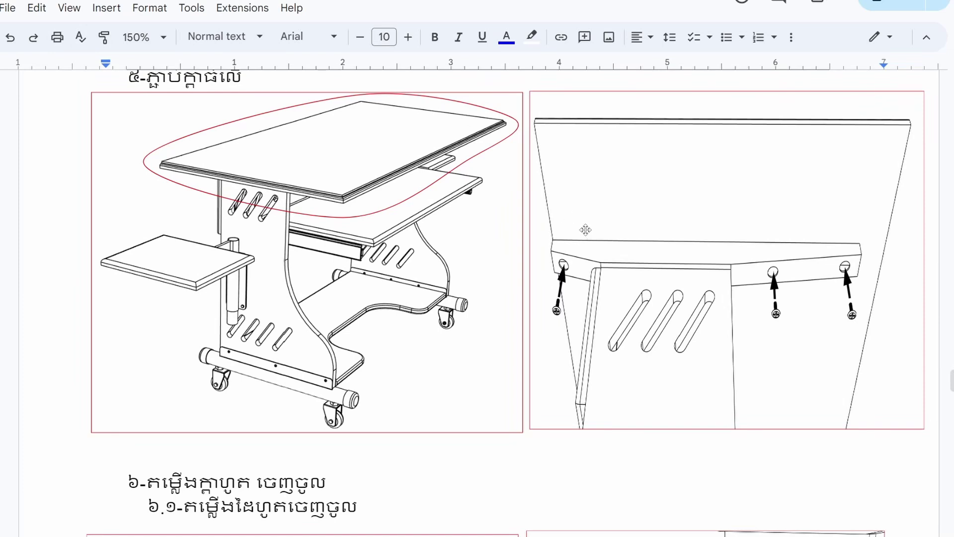
pyautogui.scroll(-1, 585, 229)
pyautogui.scroll(-4, 585, 230)
pyautogui.scroll(-1, 585, 230)
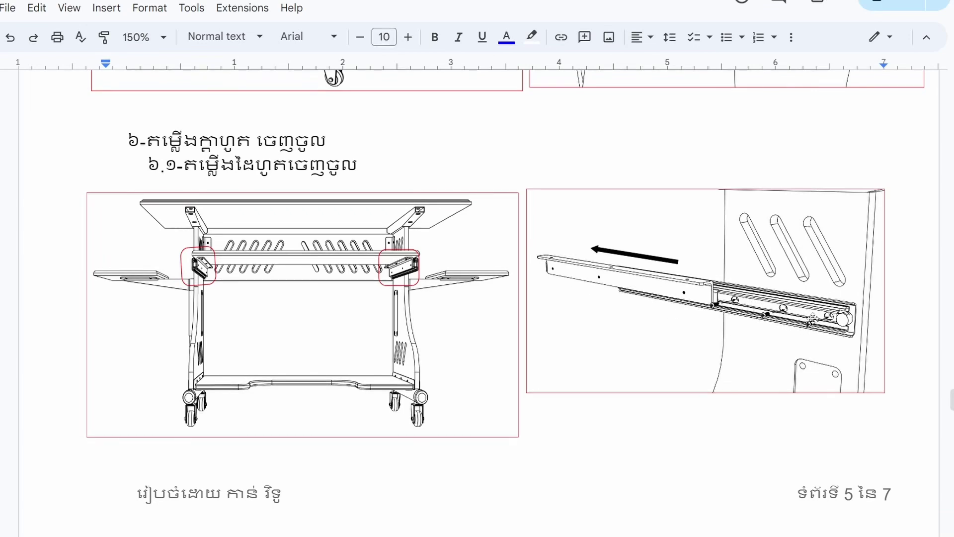
pyautogui.scroll(-4, 805, 322)
# Step: Scroll past the page 6 screw diagram to the 6.2 rail-mounting figures
pyautogui.scroll(2, 677, 287)
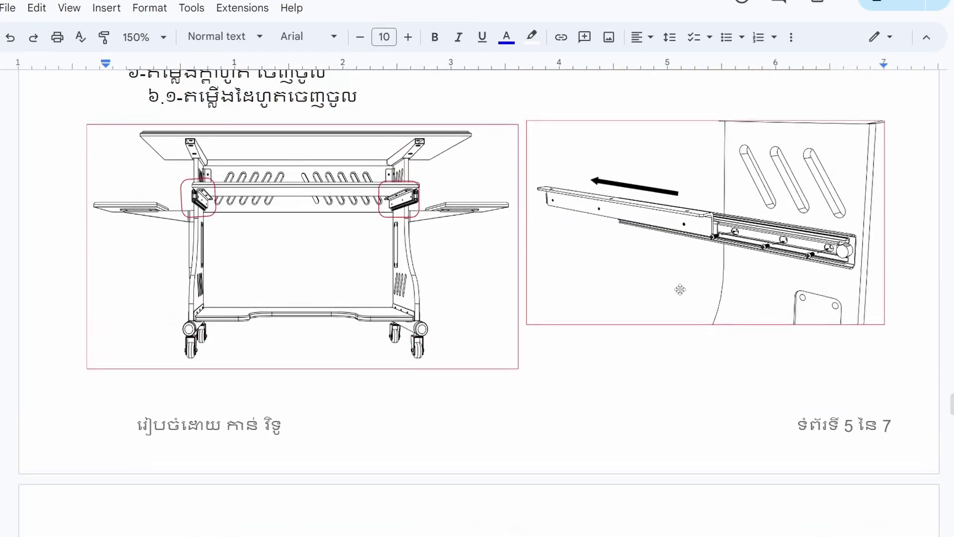
pyautogui.scroll(-4, 624, 248)
pyautogui.scroll(-2, 486, 352)
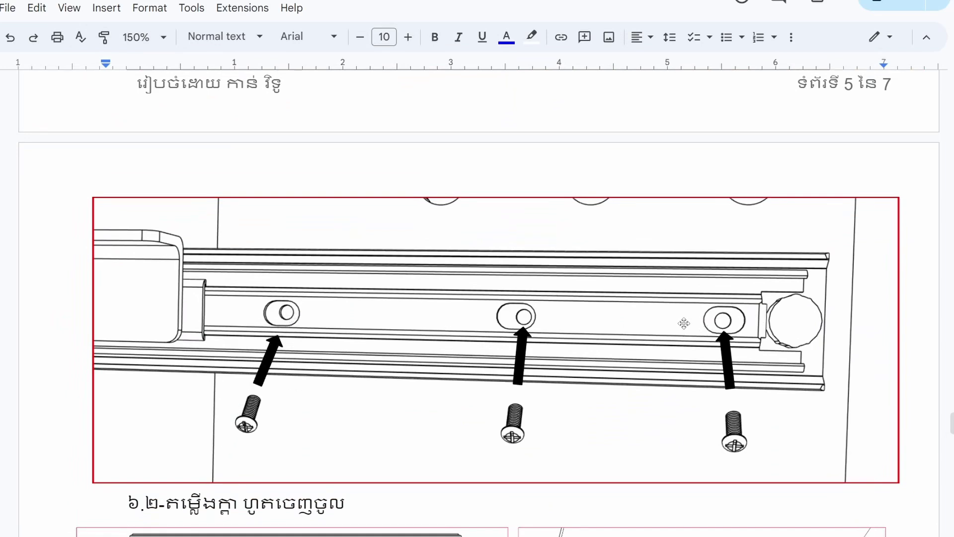
pyautogui.scroll(-3, 628, 315)
pyautogui.scroll(-2, 628, 315)
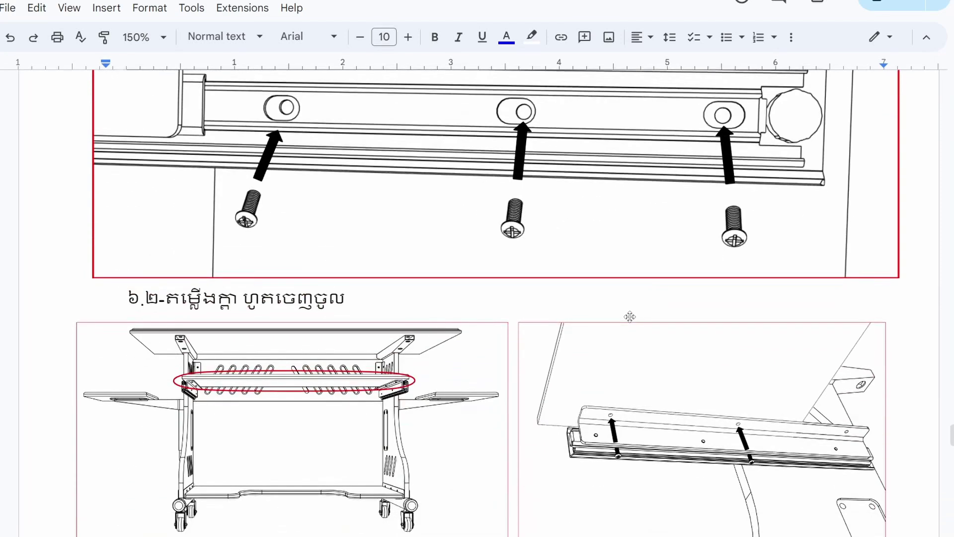
pyautogui.scroll(-1, 547, 174)
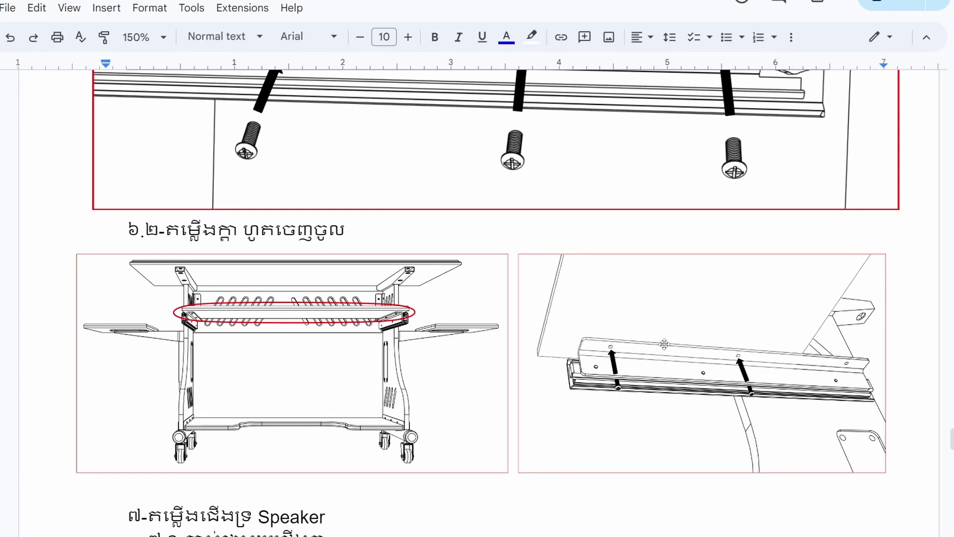
pyautogui.scroll(-6, 403, 327)
# Step: Look over the section 7.1 Speaker figures, scrolling back up slightly
pyautogui.scroll(-1, 387, 328)
pyautogui.scroll(-5, 373, 320)
pyautogui.scroll(4, 386, 313)
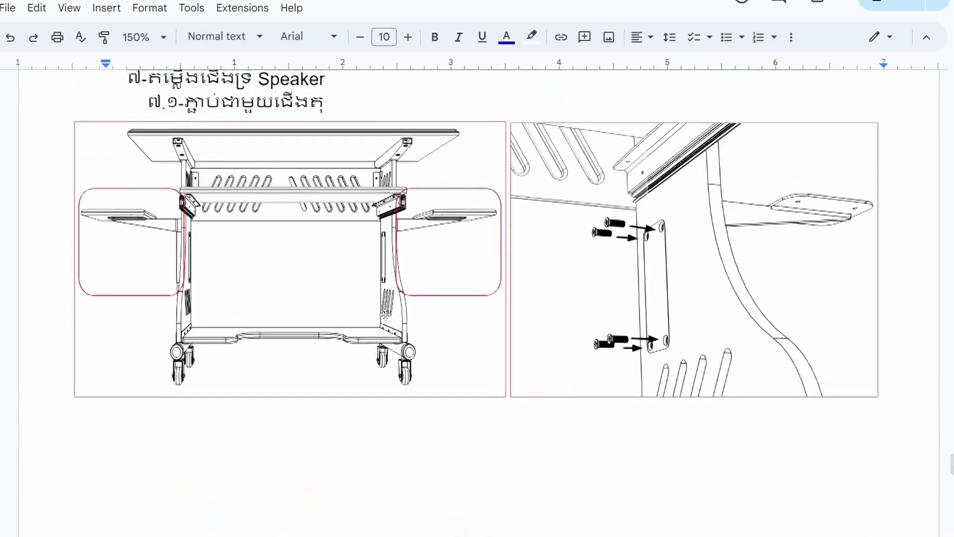
pyautogui.scroll(1, 434, 285)
pyautogui.scroll(1, 434, 285)
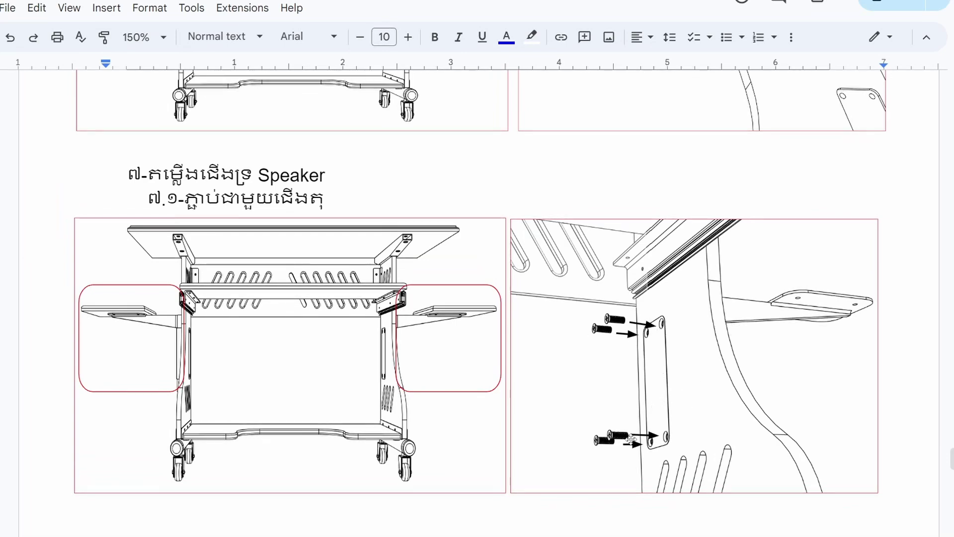
# Step: Scroll on to the 7.2 Speaker heading and its speaker-shelf mounting figure
pyautogui.scroll(-4, 648, 391)
pyautogui.scroll(-1, 647, 387)
pyautogui.scroll(-6, 647, 332)
pyautogui.scroll(-2, 647, 332)
pyautogui.scroll(-2, 649, 333)
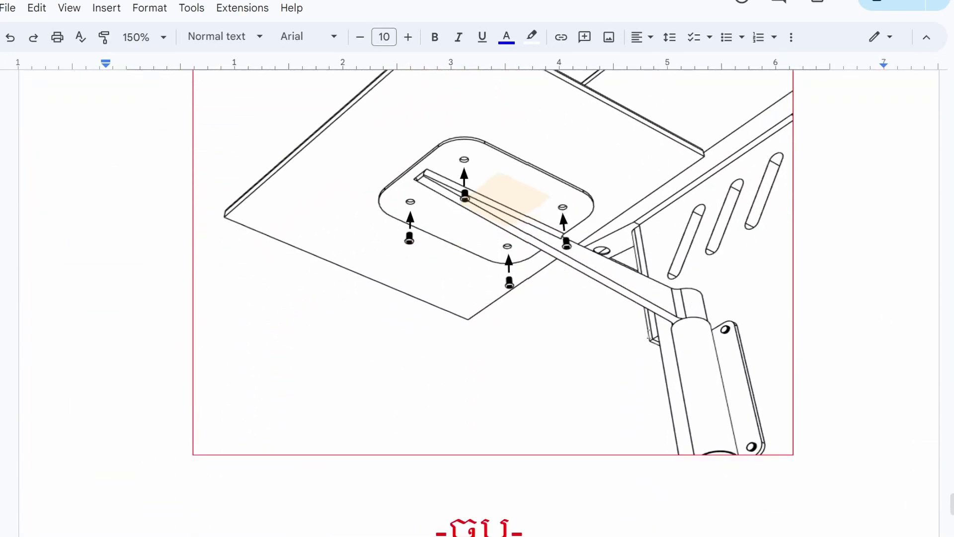
pyautogui.scroll(-2, 649, 333)
pyautogui.scroll(2, 648, 333)
pyautogui.scroll(-1, 647, 330)
pyautogui.scroll(2, 648, 330)
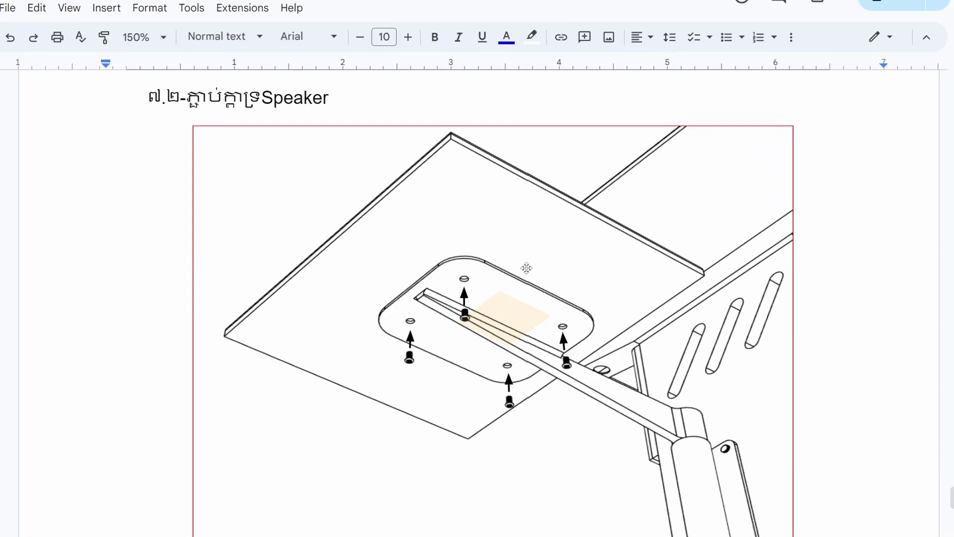
pyautogui.scroll(-1, 526, 271)
# Step: Scroll back to the top of page 1 showing the contact header and work-time log table
pyautogui.scroll(-1, 524, 273)
pyautogui.scroll(5, 520, 279)
pyautogui.scroll(5, 520, 280)
pyautogui.scroll(5, 521, 279)
pyautogui.scroll(5, 520, 280)
pyautogui.scroll(5, 520, 280)
pyautogui.scroll(5, 520, 279)
pyautogui.scroll(5, 520, 280)
pyautogui.scroll(5, 519, 281)
pyautogui.scroll(5, 519, 283)
pyautogui.scroll(5, 519, 284)
pyautogui.scroll(5, 519, 284)
pyautogui.scroll(5, 519, 286)
pyautogui.scroll(5, 520, 286)
pyautogui.scroll(5, 519, 287)
pyautogui.scroll(-3, 520, 287)
pyautogui.scroll(3, 520, 287)
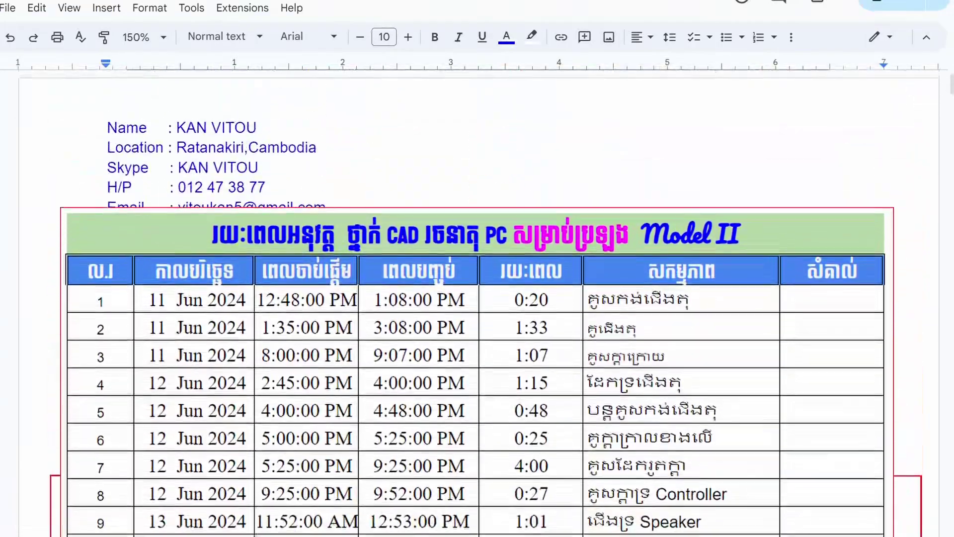